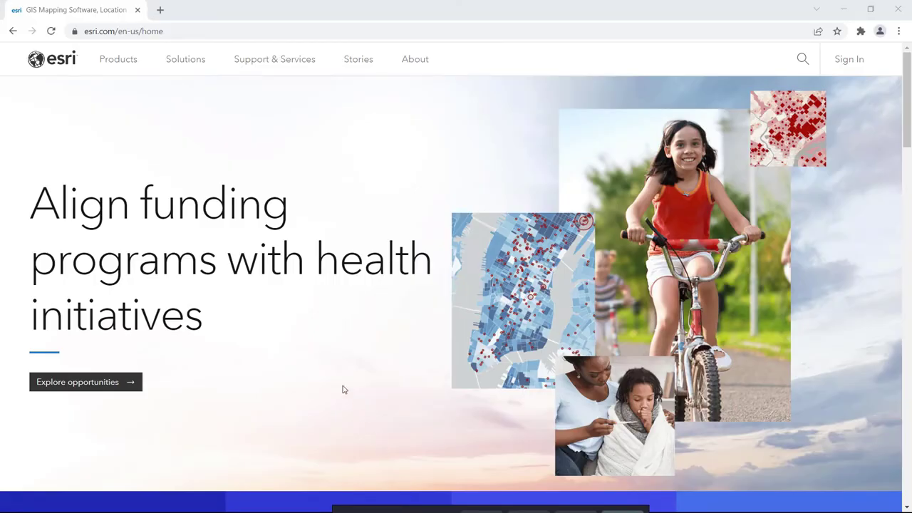
Load developers.arcgis.com and scroll down to the list of web, native and scripting APIs.
left_click(165, 30)
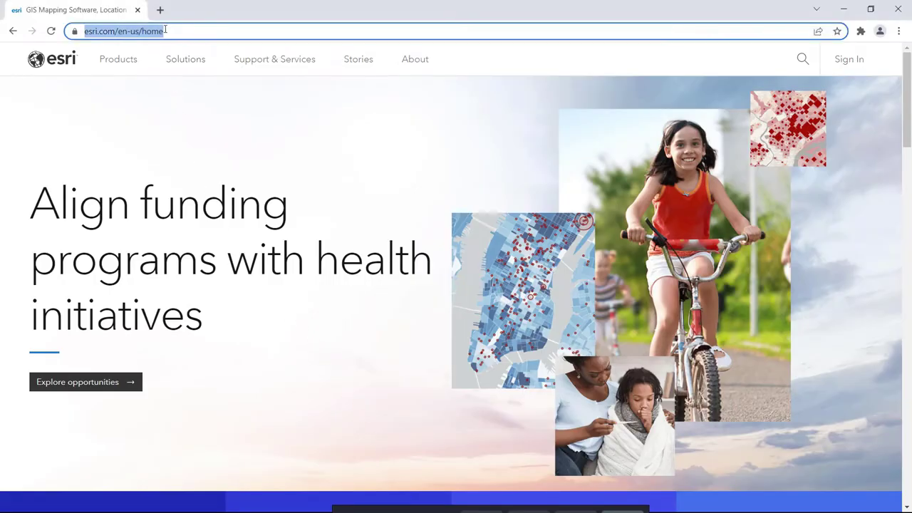
type("developers.a")
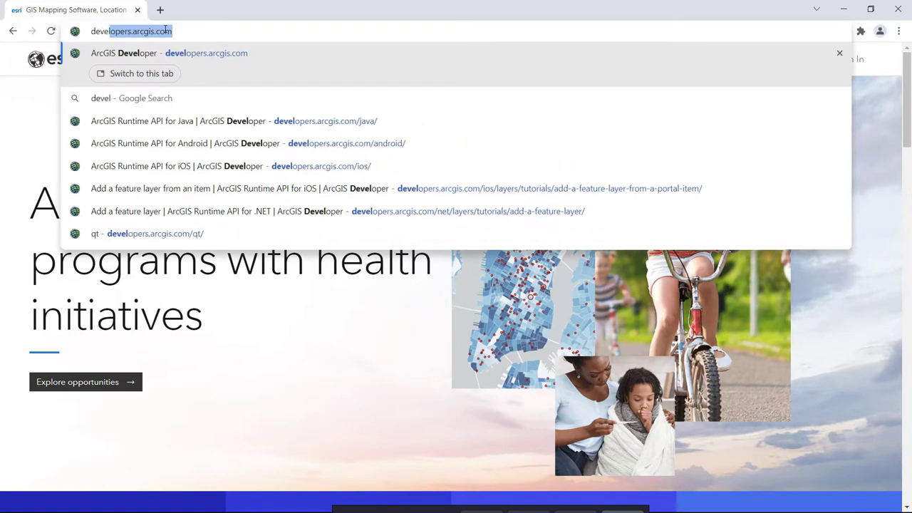
type("rcgis.c")
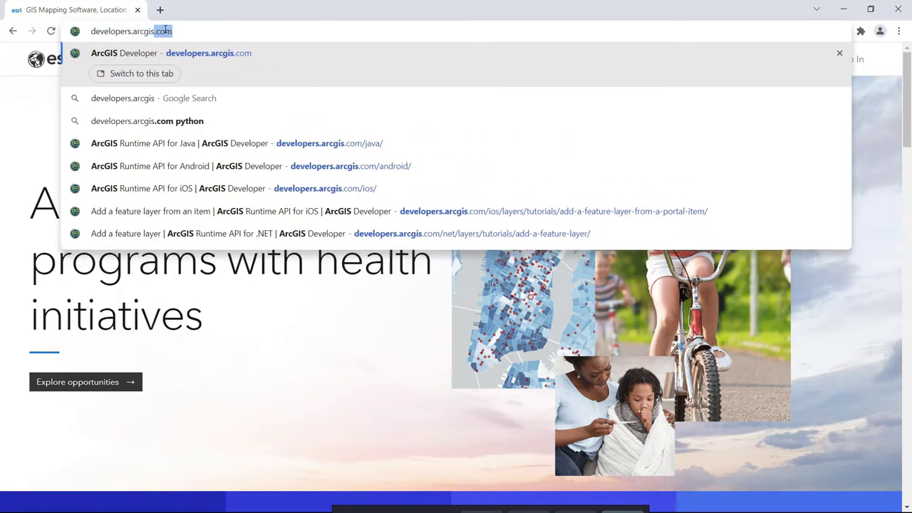
type("om")
key("Return")
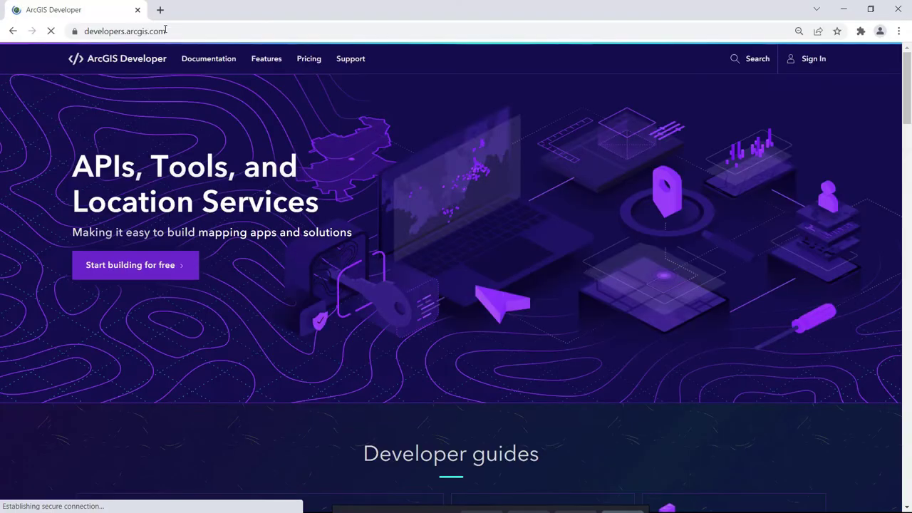
scroll(320, 311, "down", 2)
scroll(320, 311, "down", 2)
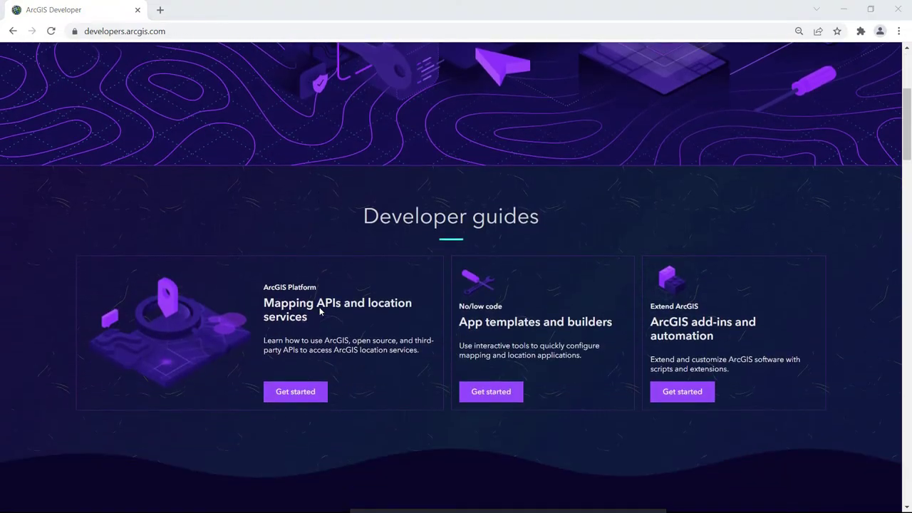
scroll(320, 312, "down", 9)
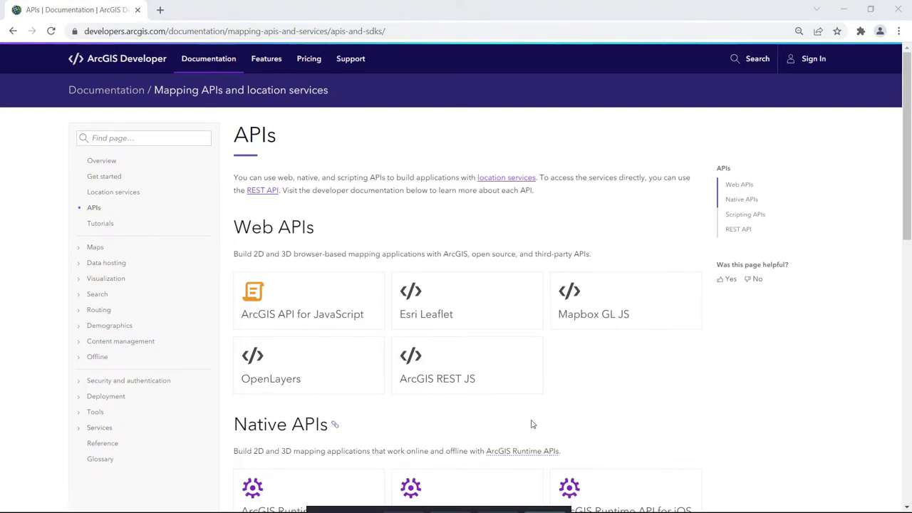
scroll(531, 423, "down", 3)
scroll(531, 424, "down", 2)
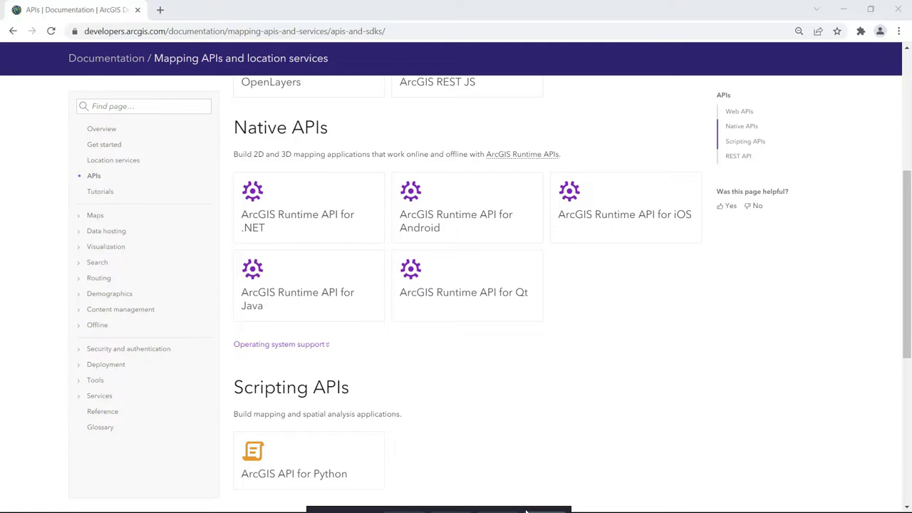
Go to the arcgis.com website.
left_click(206, 31)
type("arcgis.c")
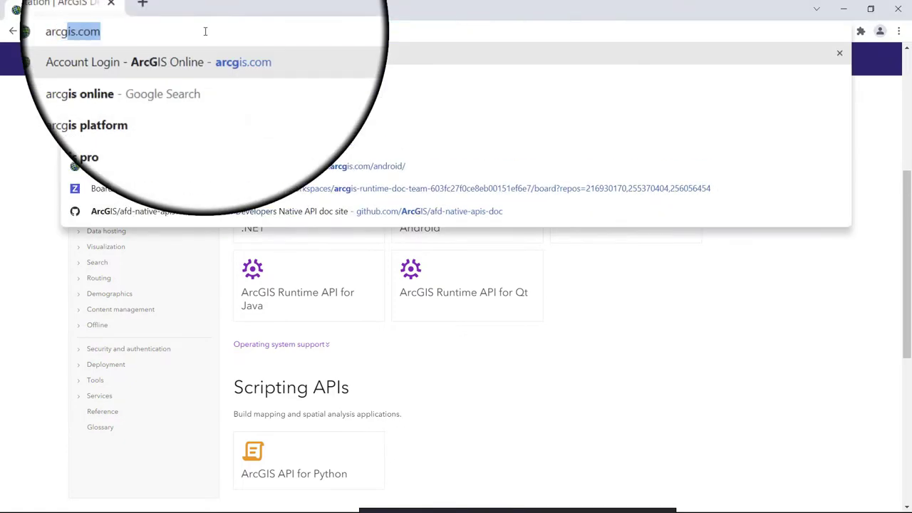
type("om")
key("Return")
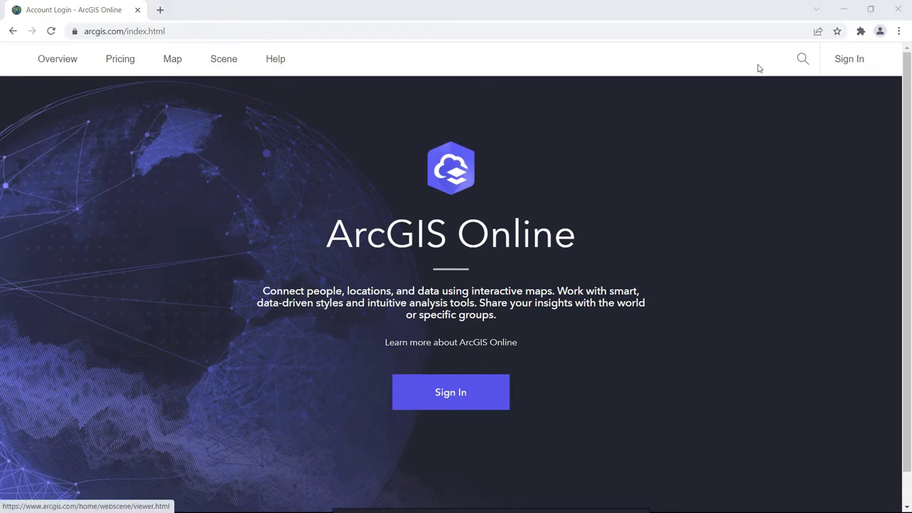
Sign in to ArcGIS Online with the account username and password.
left_click(850, 59)
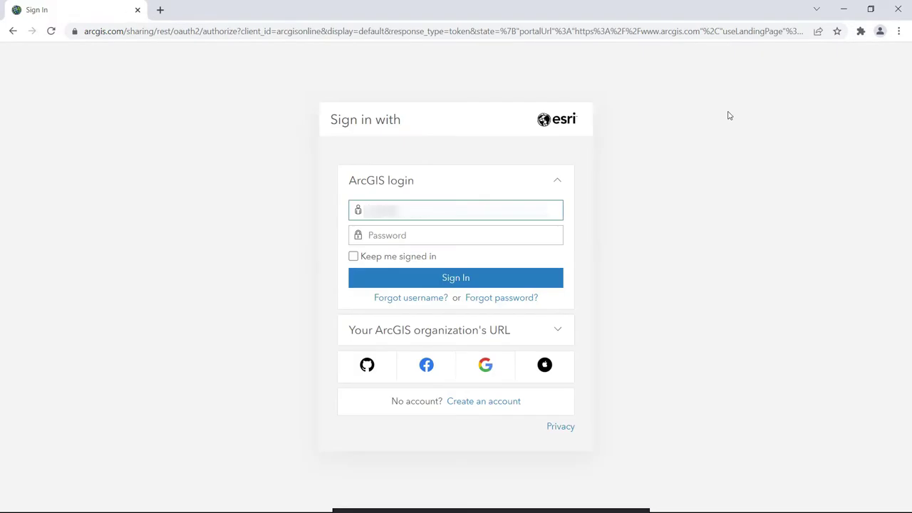
key("Tab")
type("******")
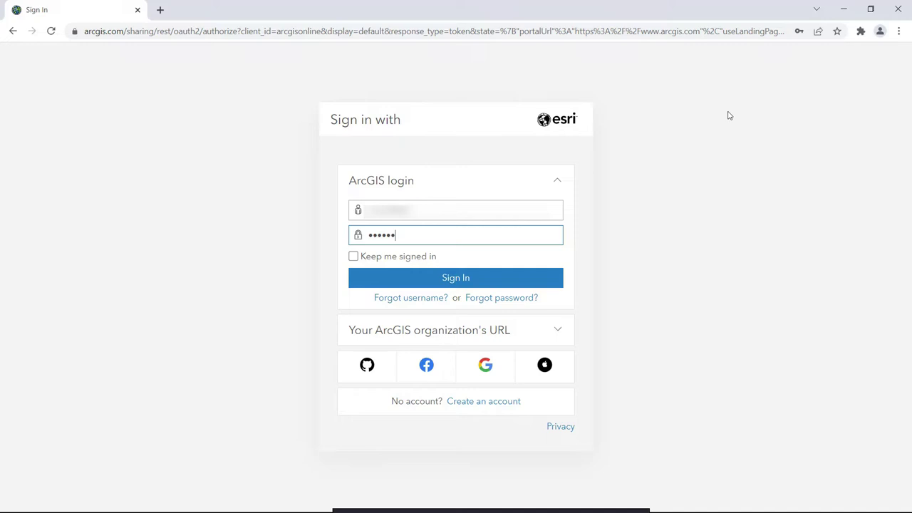
left_click(528, 278)
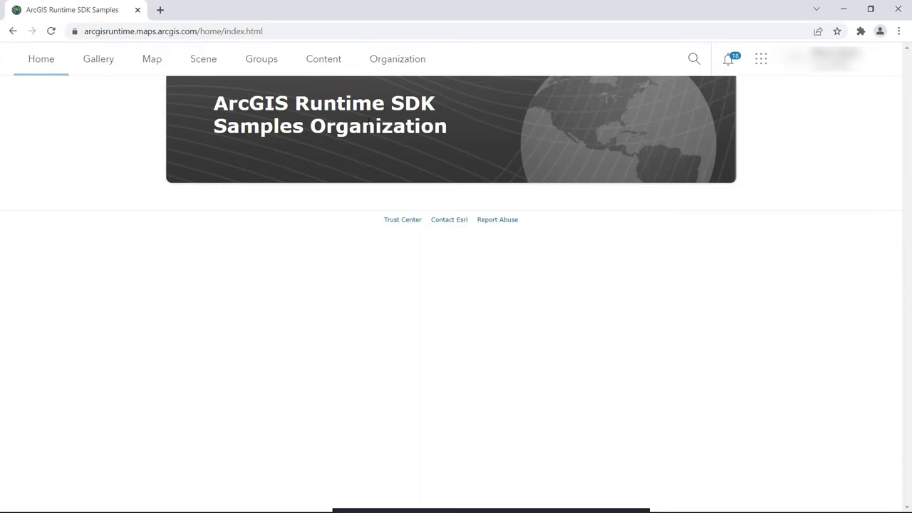
Open the ALS Clinic Map item from My Content and scroll through its overview page.
left_click(322, 62)
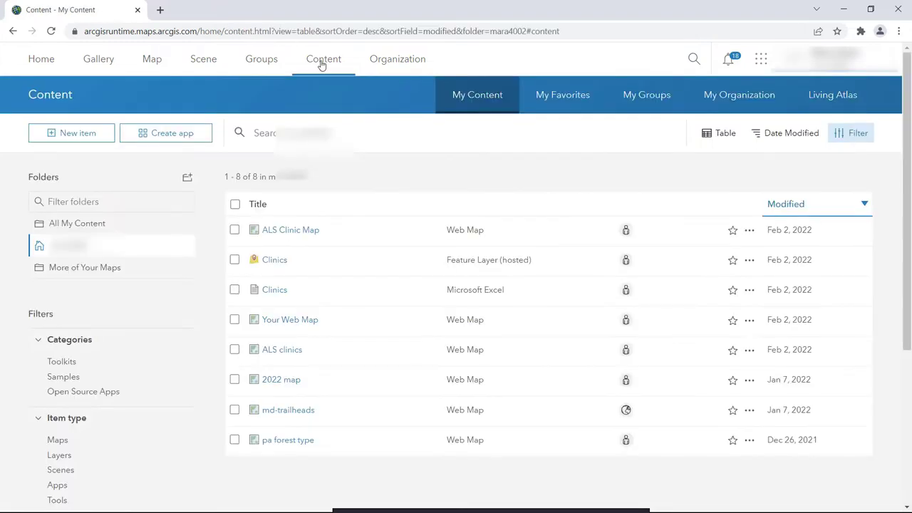
left_click(286, 235)
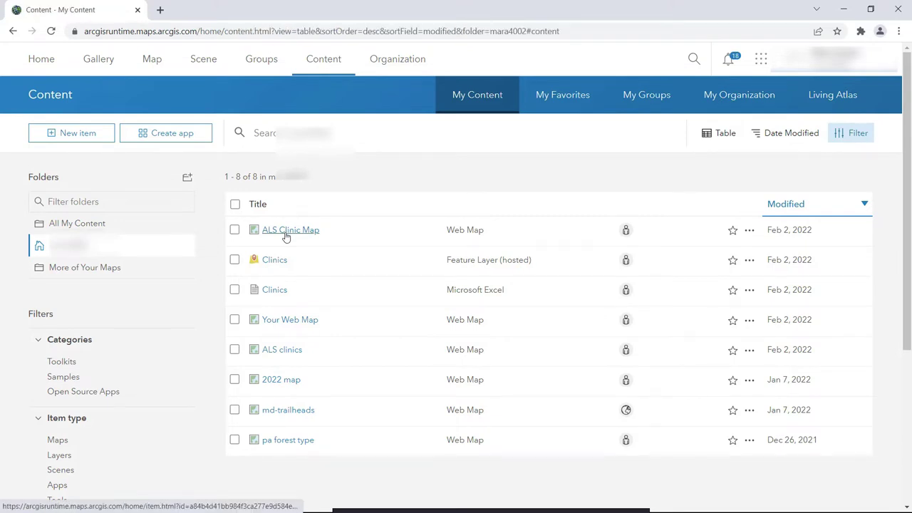
left_click(286, 235)
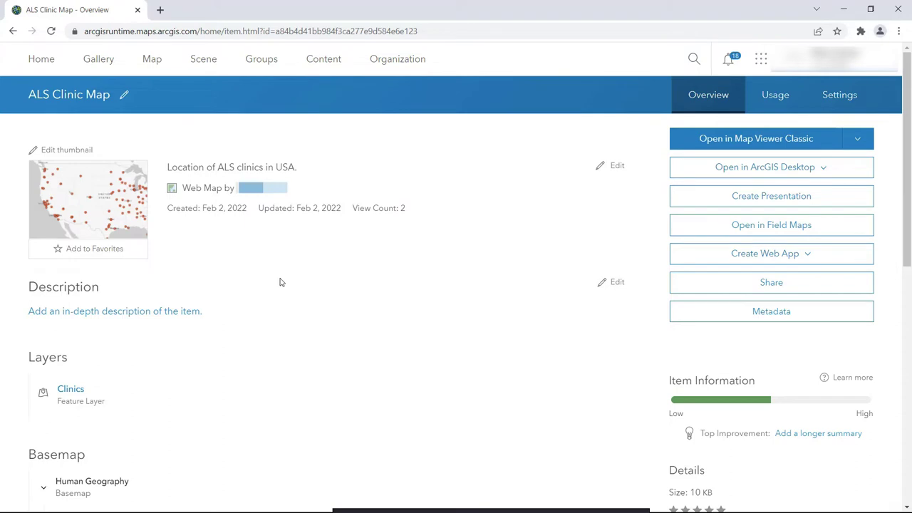
scroll(281, 285, "down", 2)
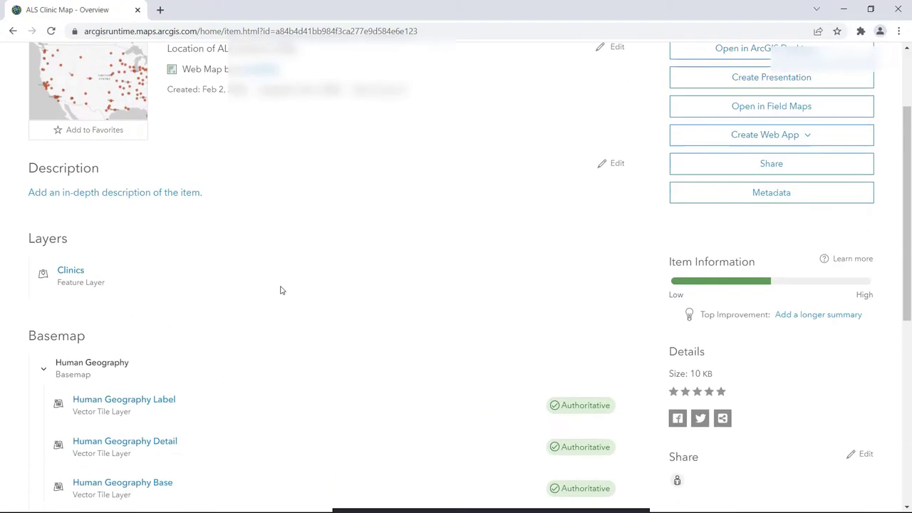
scroll(280, 289, "down", 1)
scroll(280, 285, "up", 2)
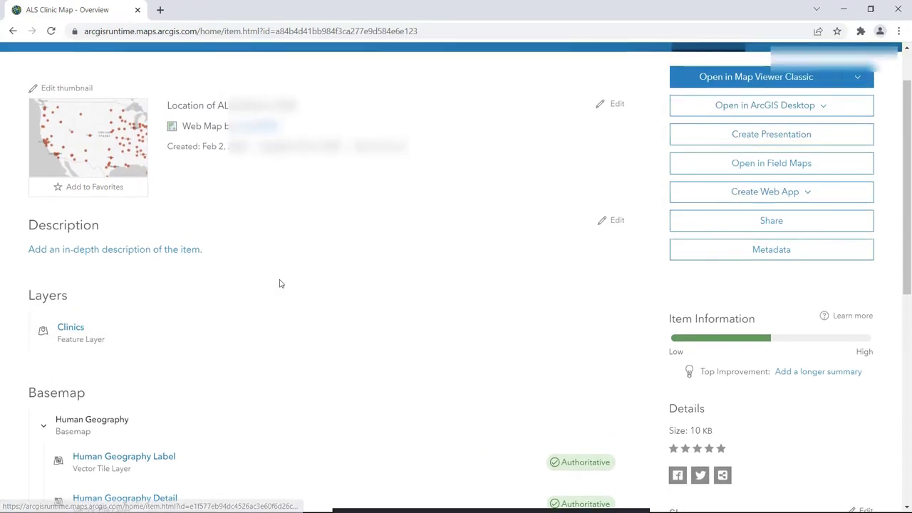
scroll(280, 284, "up", 1)
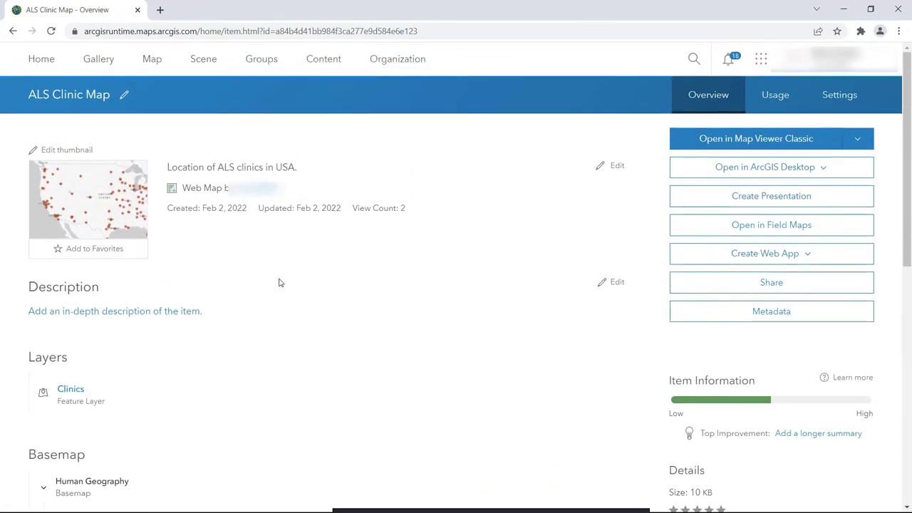
Show the ALS Clinic Map item's Settings and review its General and Web Map sections.
left_click(845, 97)
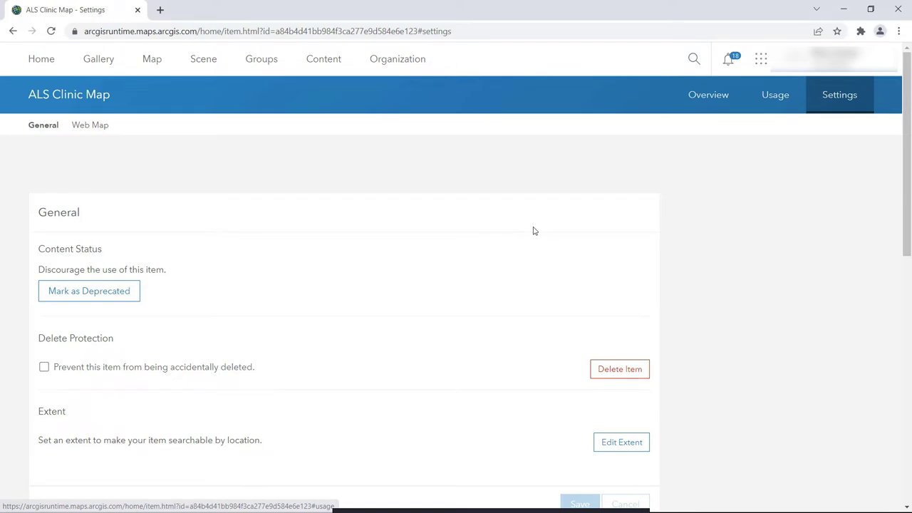
scroll(490, 262, "down", 5)
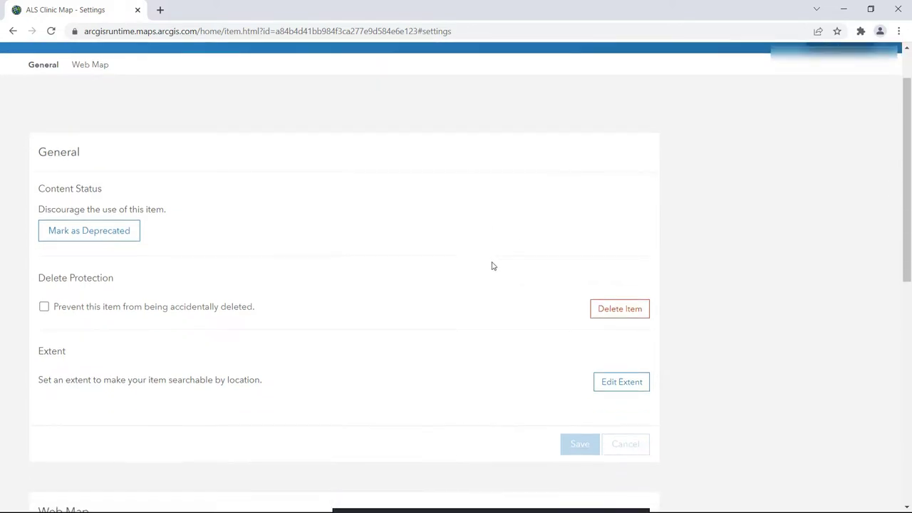
scroll(489, 275, "down", 4)
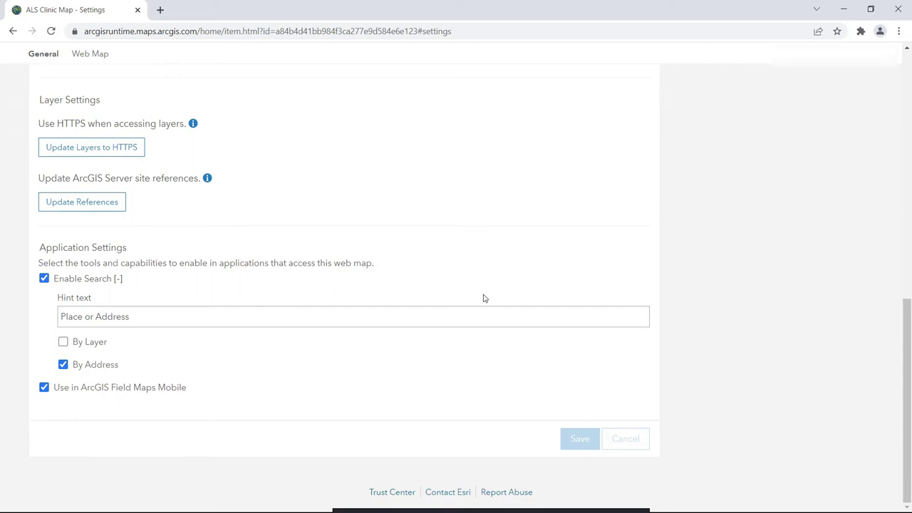
scroll(483, 298, "up", 5)
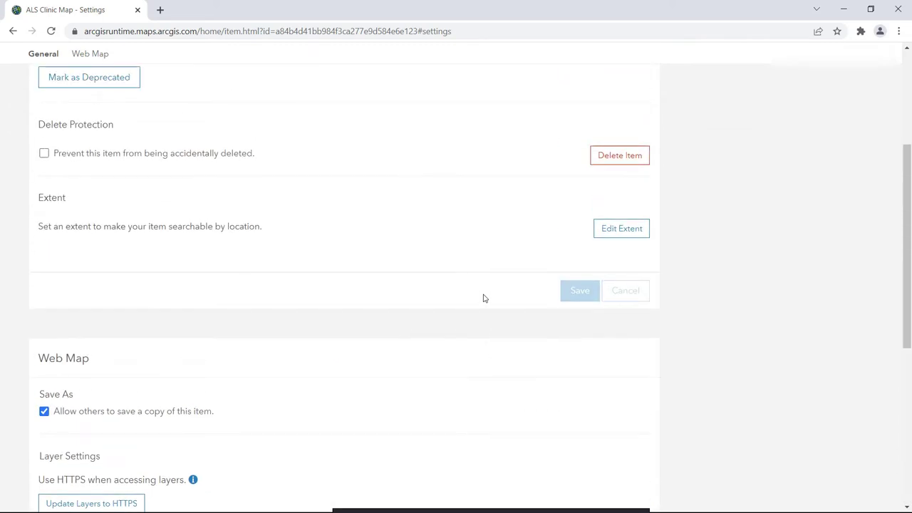
scroll(484, 298, "up", 3)
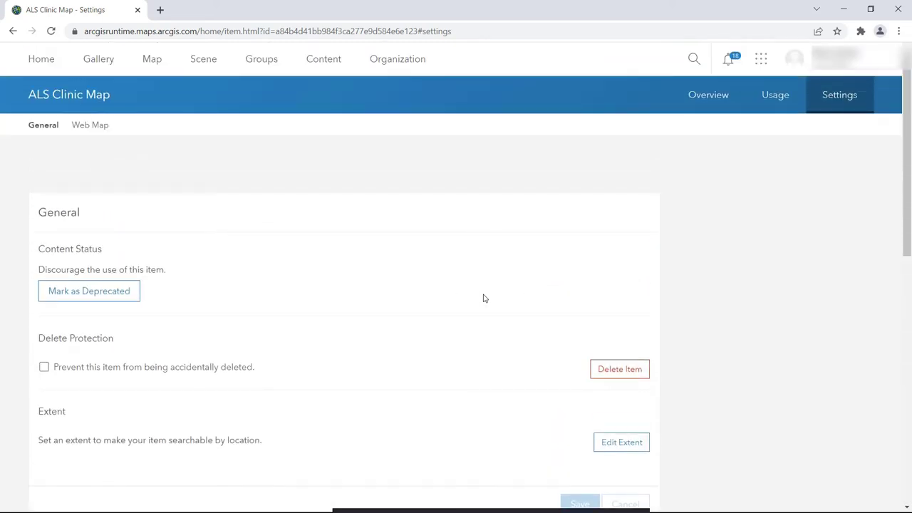
Return to My Content and open the Clinics hosted feature layer item.
left_click(333, 69)
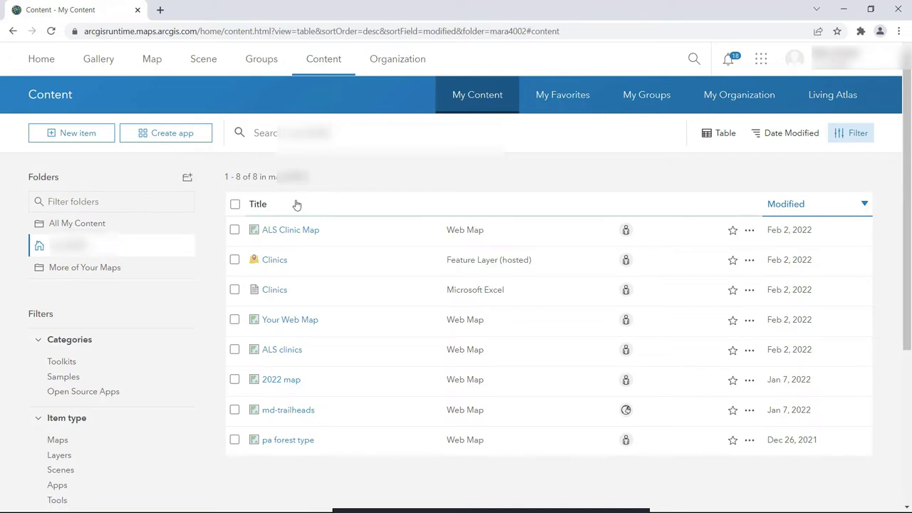
left_click(274, 260)
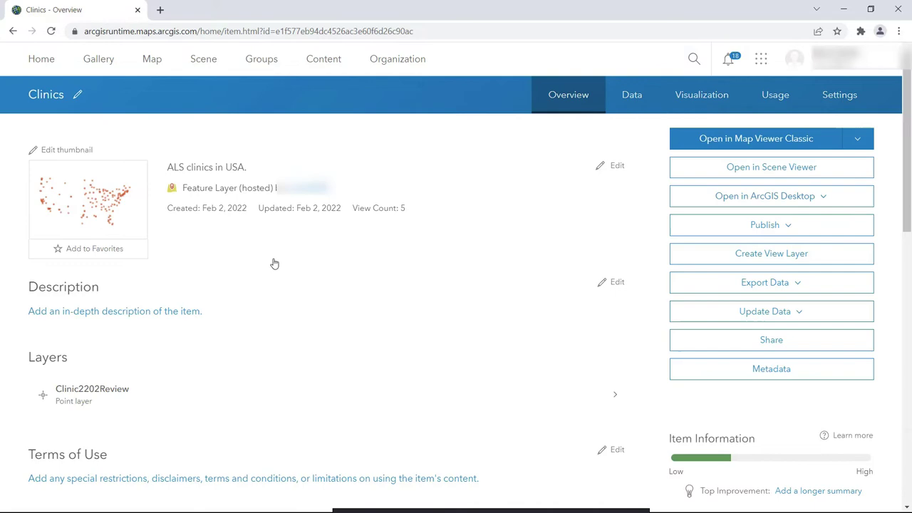
Check Enable Sync in the Clinics layer settings, save, and return to My Content.
left_click(833, 102)
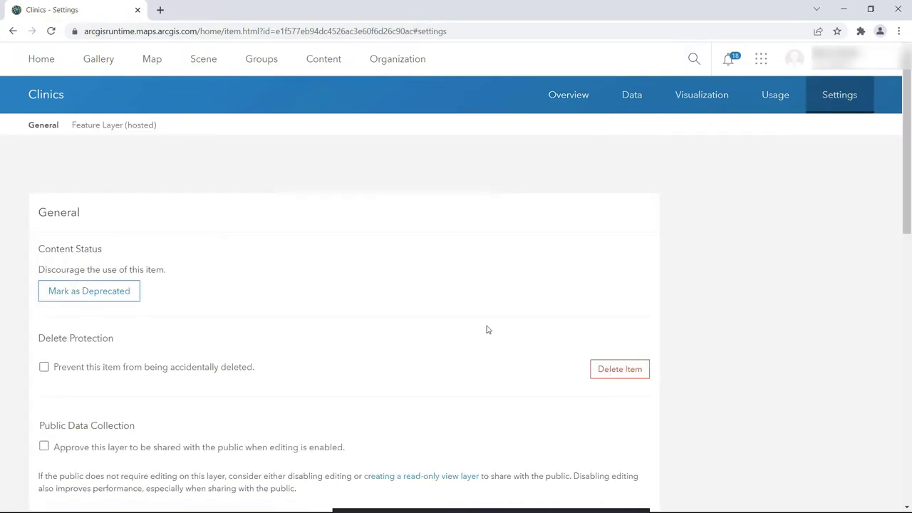
scroll(486, 327, "down", 5)
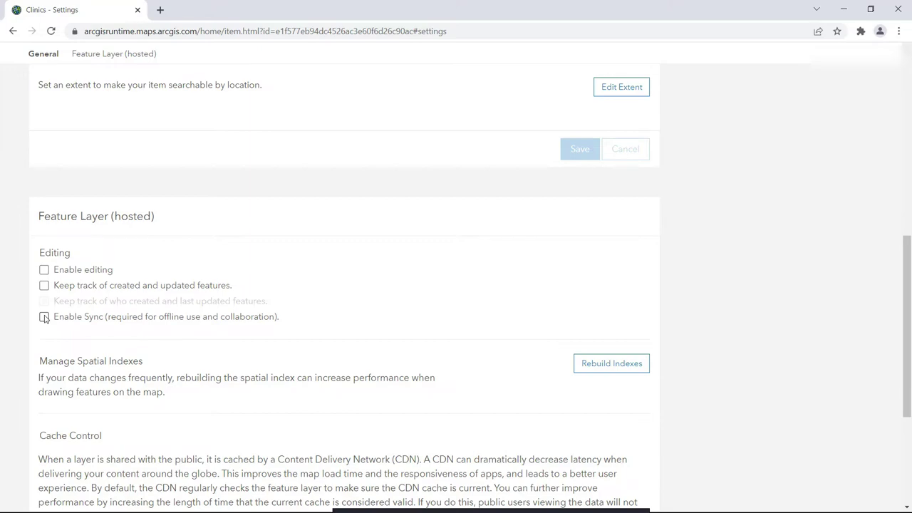
left_click(44, 318)
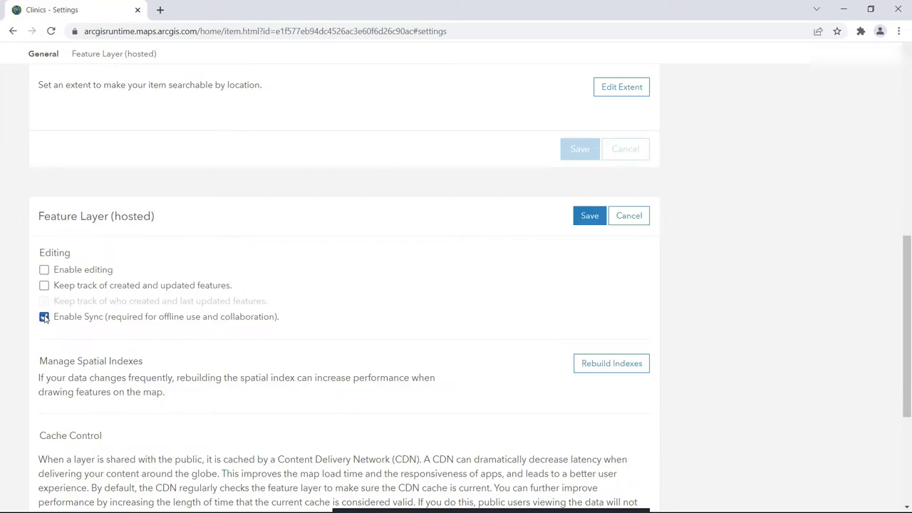
left_click(583, 219)
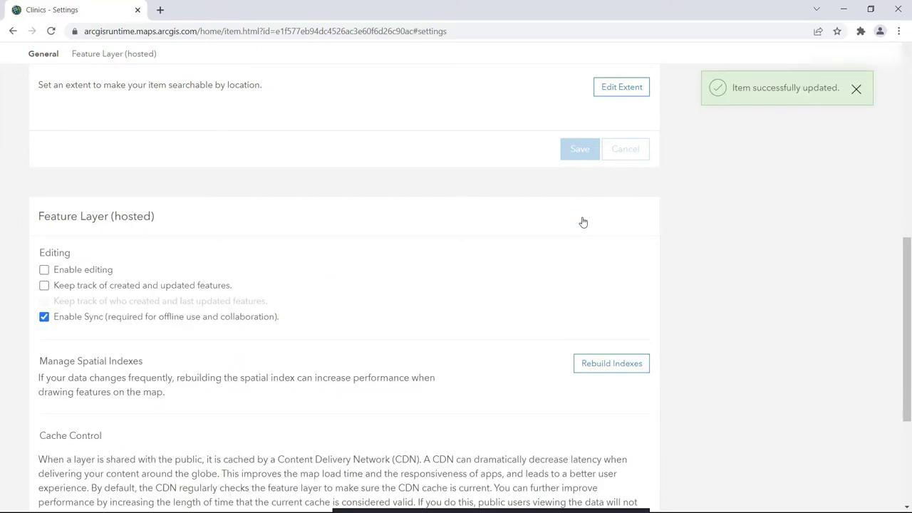
scroll(582, 222, "up", 5)
left_click(322, 60)
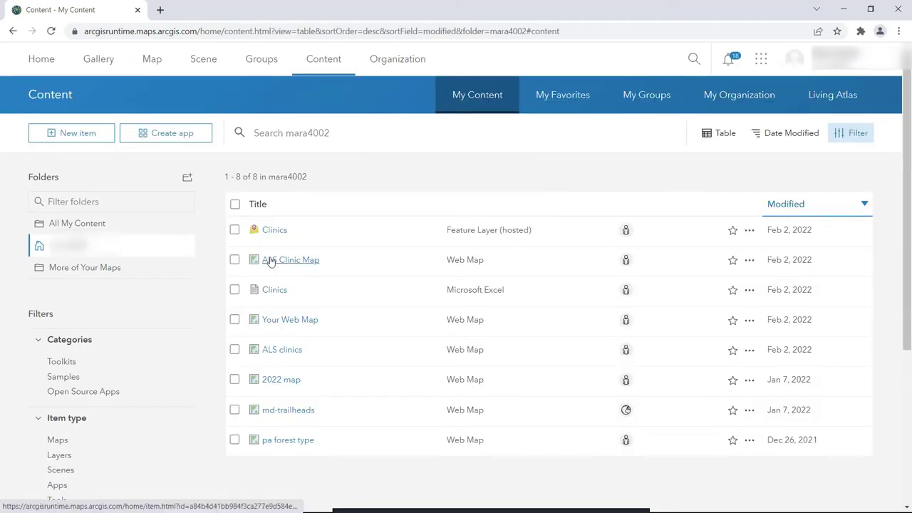
Turn on the Enable offline mode toggle in the ALS Clinic Map's settings.
left_click(271, 260)
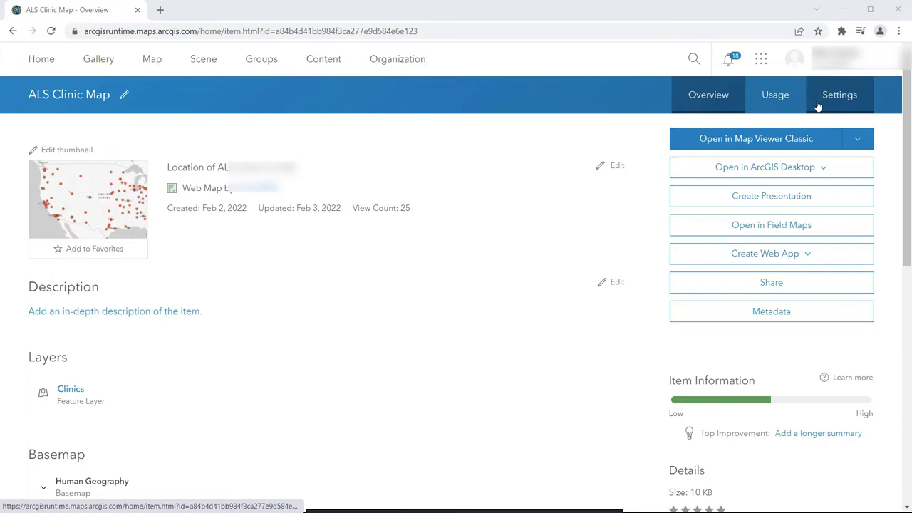
left_click(841, 106)
scroll(376, 385, "down", 5)
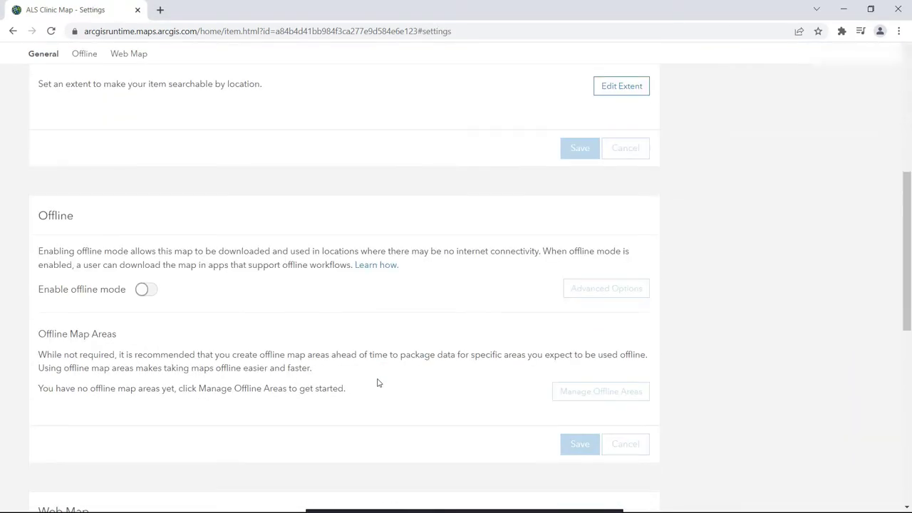
left_click(147, 292)
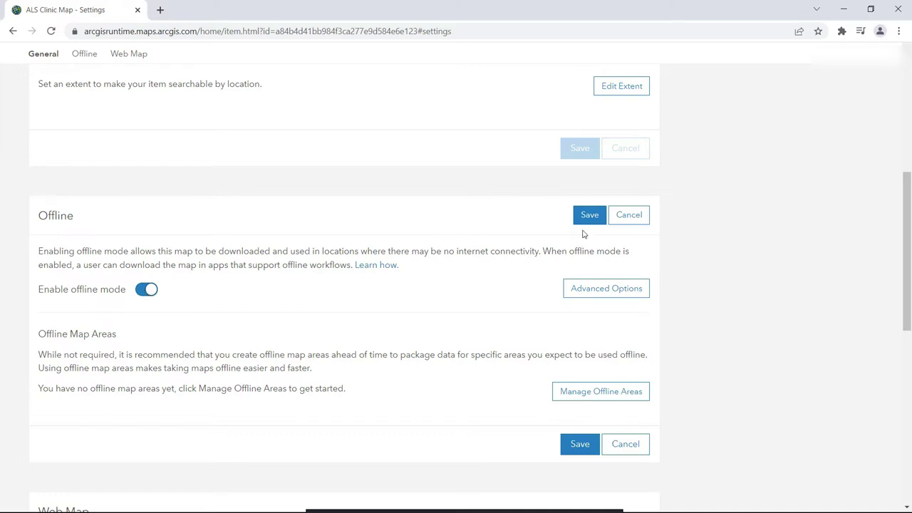
left_click(605, 291)
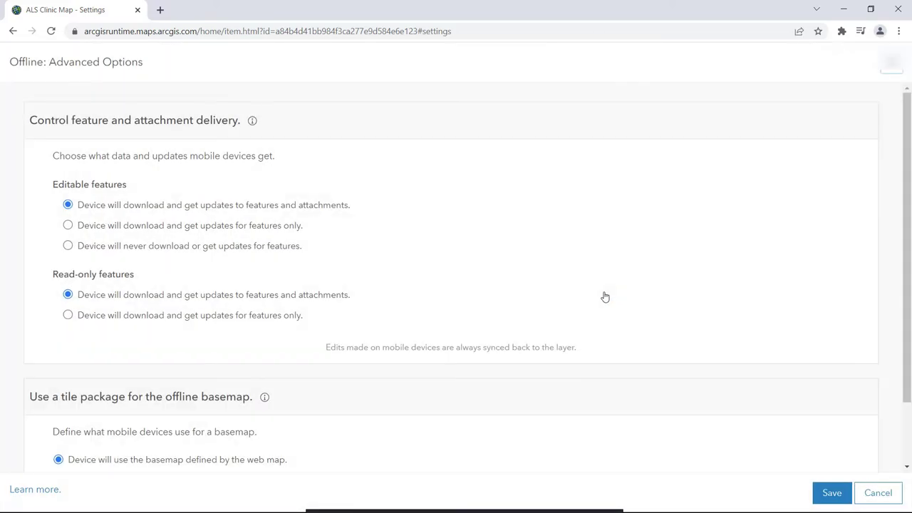
scroll(605, 296, "down", 1)
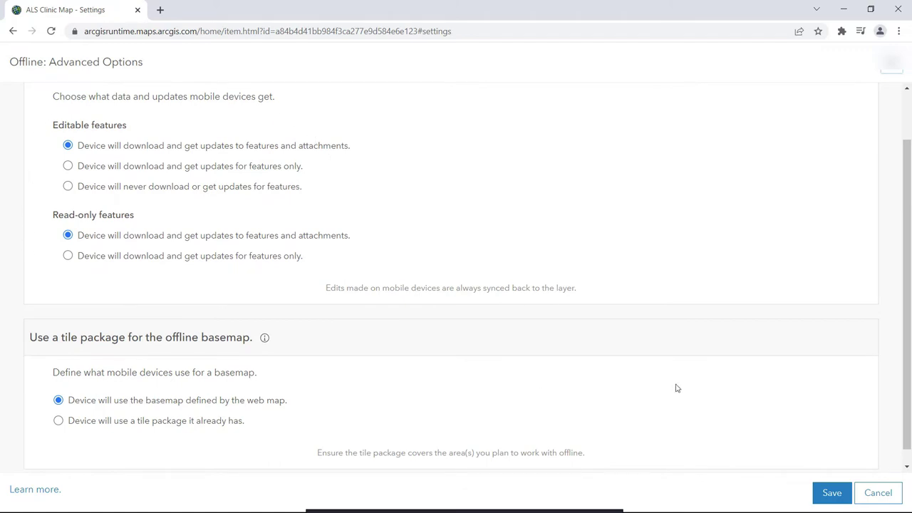
scroll(754, 297, "down", 1)
scroll(754, 297, "up", 1)
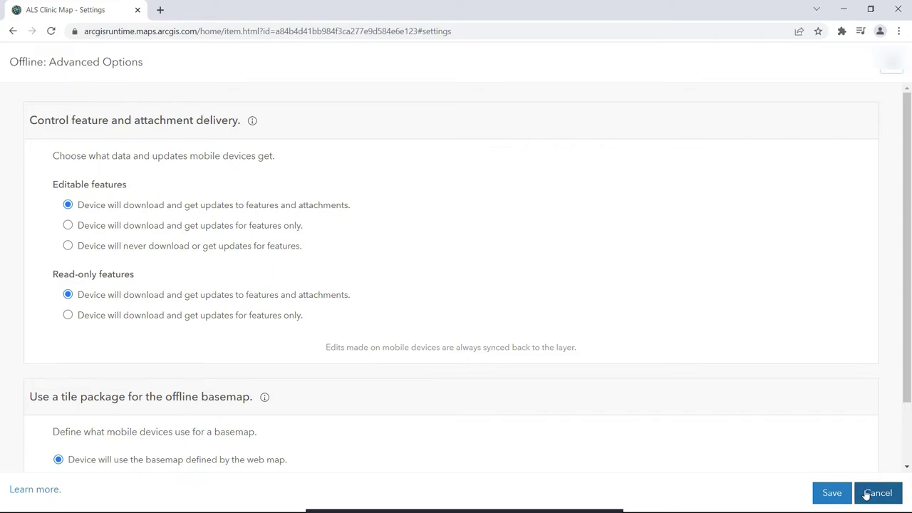
Close the advanced options and zoom and pan the map to Los Angeles.
left_click(867, 495)
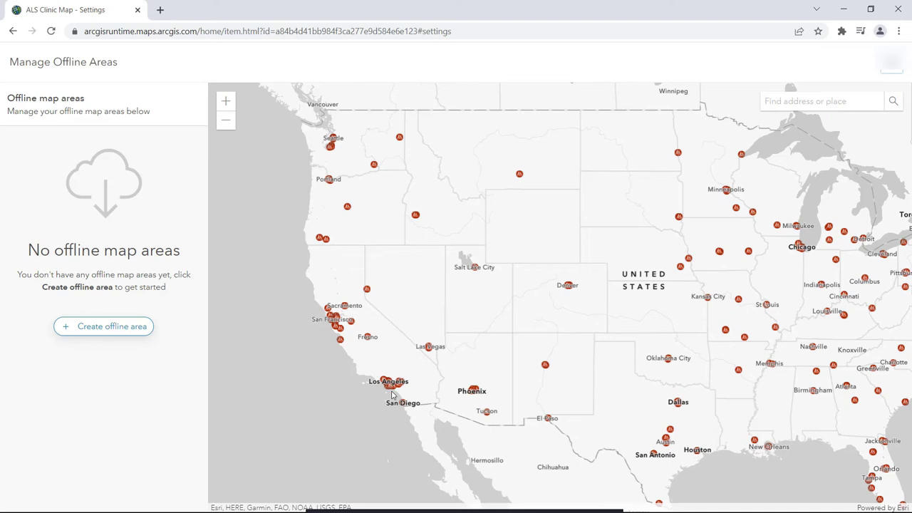
scroll(391, 395, "up", 2)
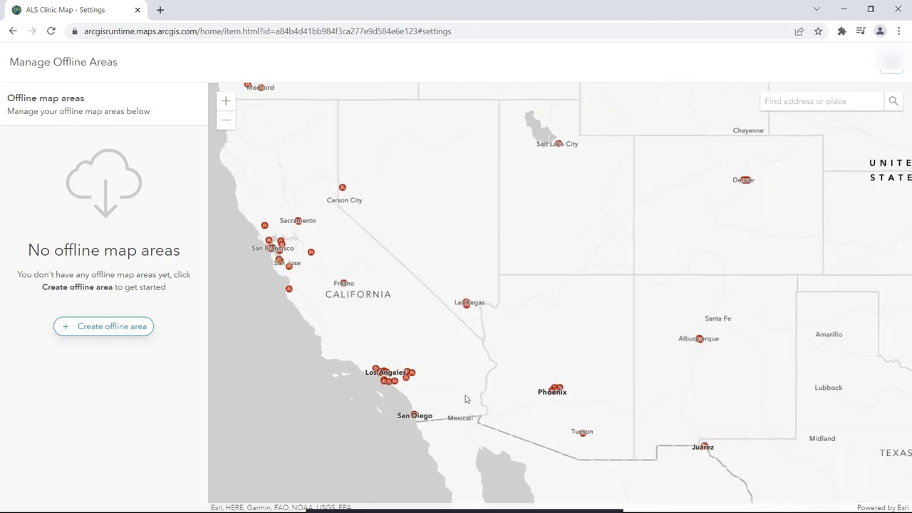
scroll(465, 395, "up", 2)
scroll(464, 394, "up", 2)
left_click_drag(338, 389, 800, 431)
scroll(768, 425, "up", 2)
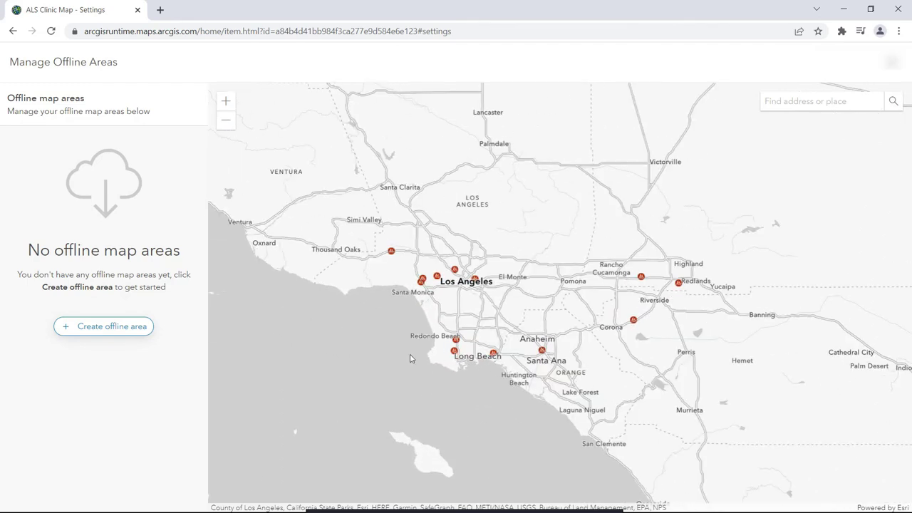
Draw a rectangular offline area over Los Angeles and Long Beach and save it.
left_click(111, 327)
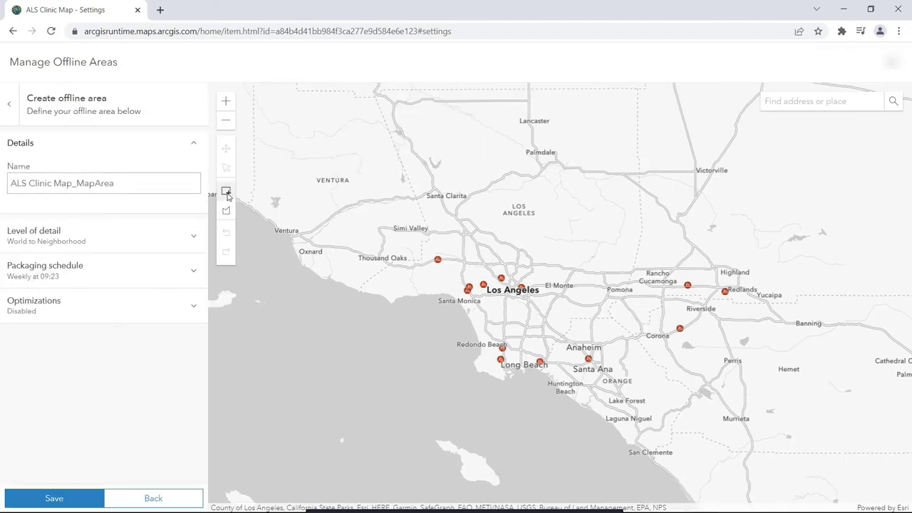
left_click(226, 191)
left_click_drag(424, 240, 627, 419)
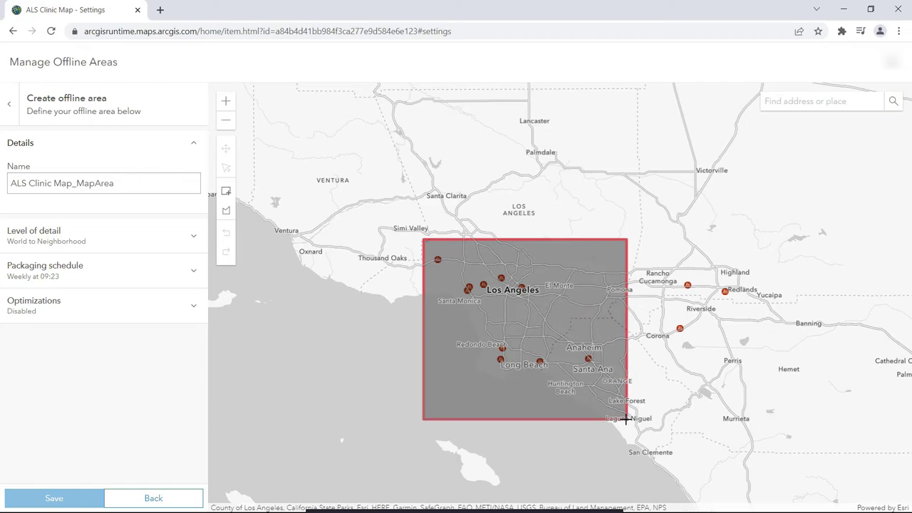
left_click(71, 502)
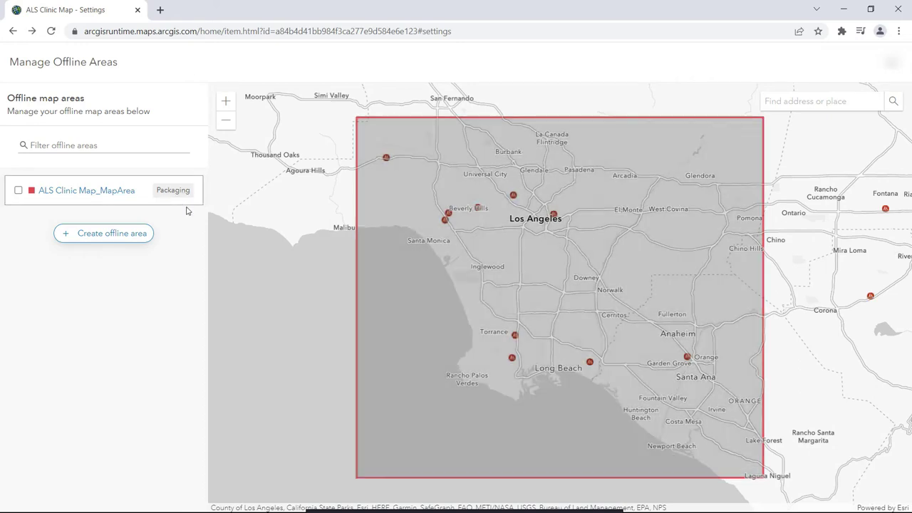
Draw a triangular offline area with corners near Rancho Cucamonga, Corona and Redlands.
left_click(128, 238)
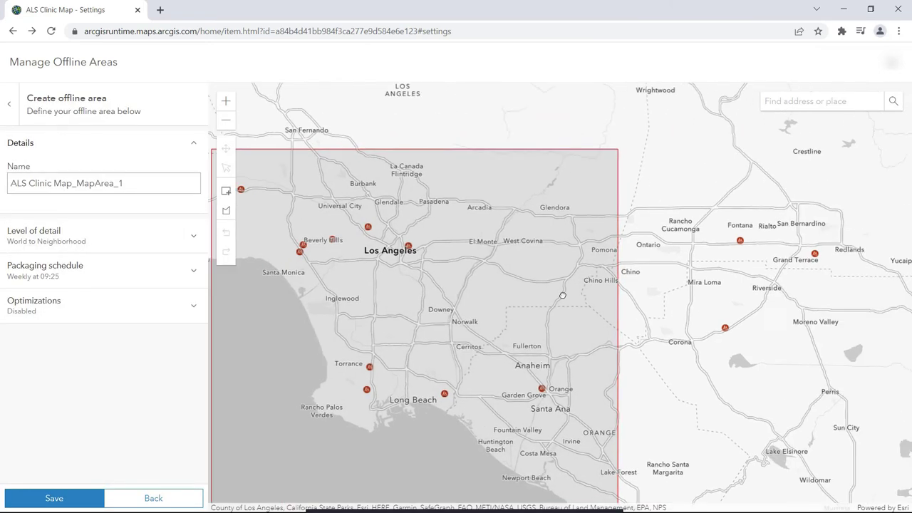
left_click(225, 211)
left_click(455, 204)
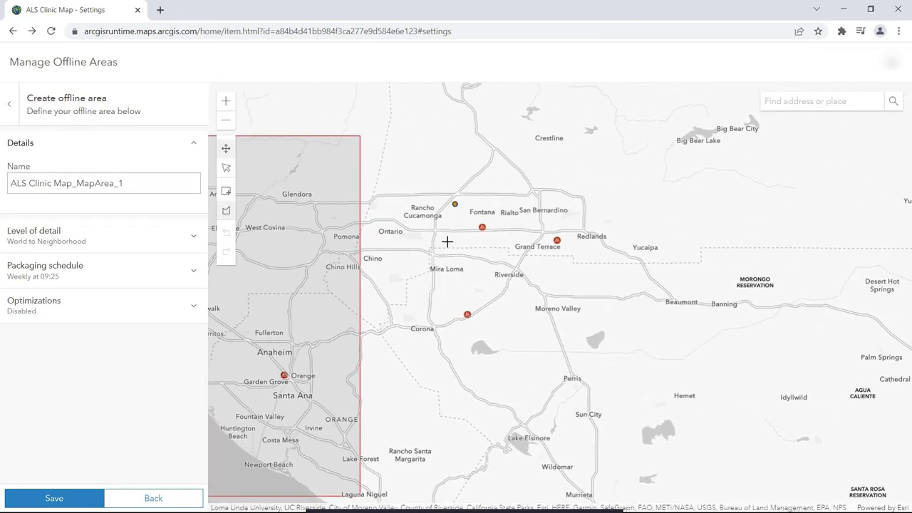
left_click(442, 340)
left_click(645, 218)
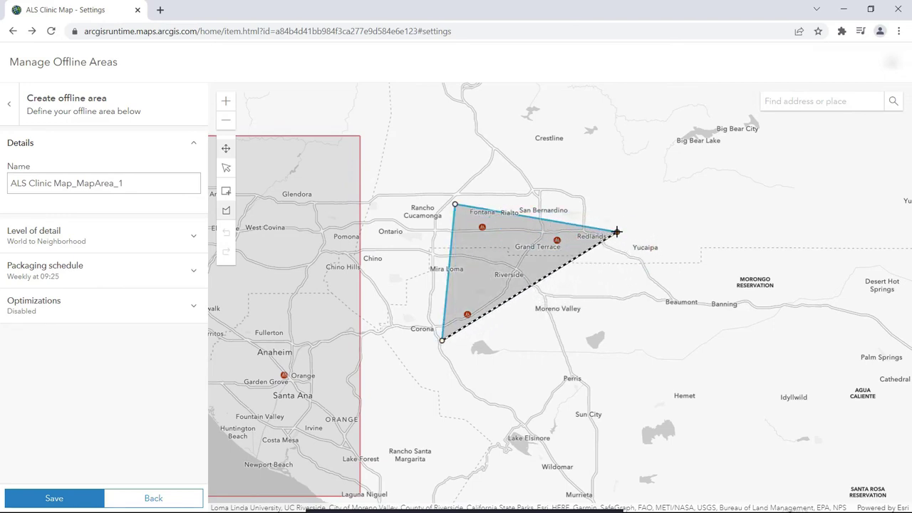
double_click(617, 231)
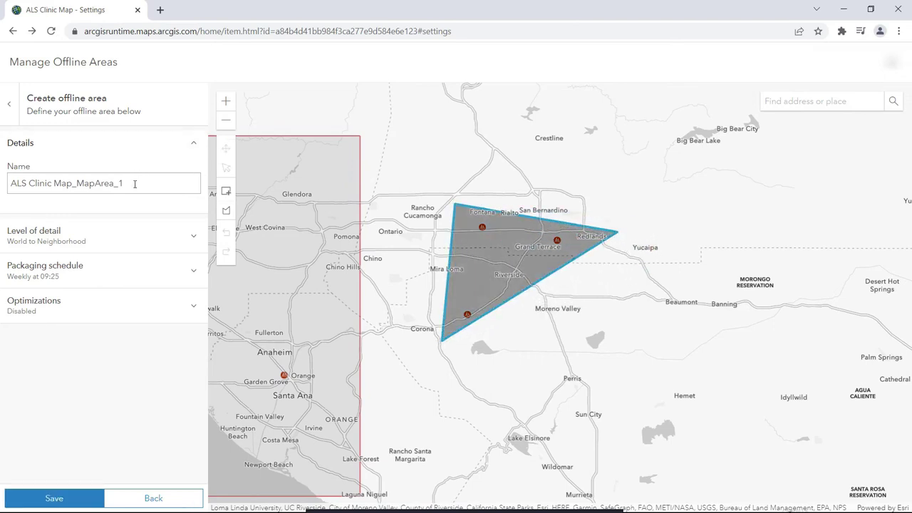
Rename the area to 'ALS Clinic Map Inland' and save it.
left_click_drag(134, 183, 72, 183)
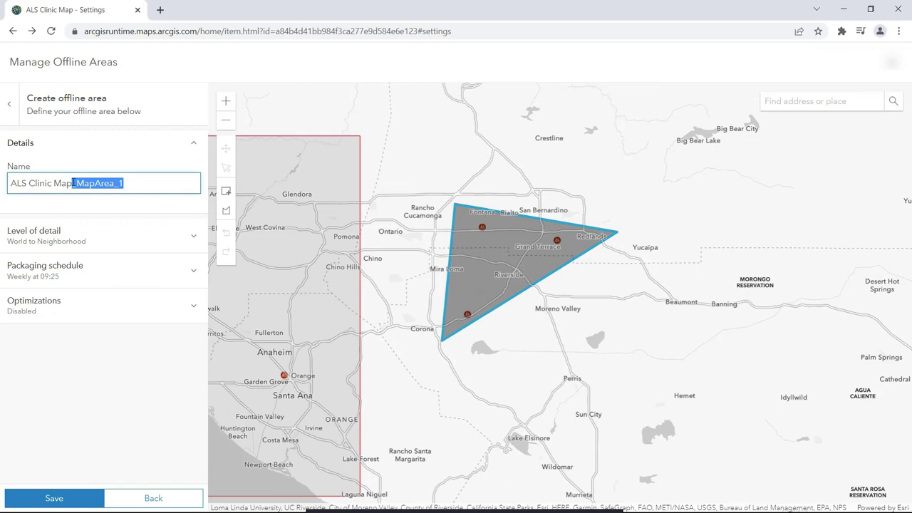
key("BackSpace")
type("Inland")
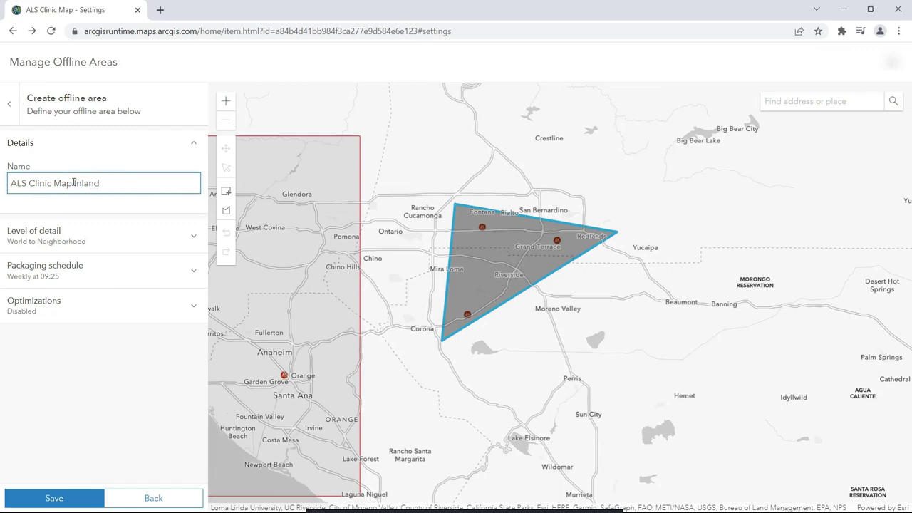
left_click(52, 499)
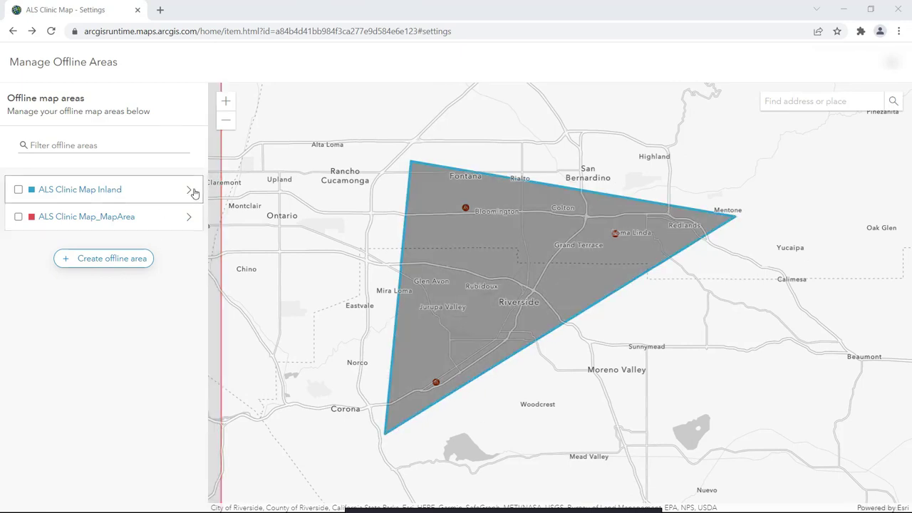
Expand the ALS Clinic Map Inland area to view its Clinics and vector tile packages (115.2M).
left_click(189, 191)
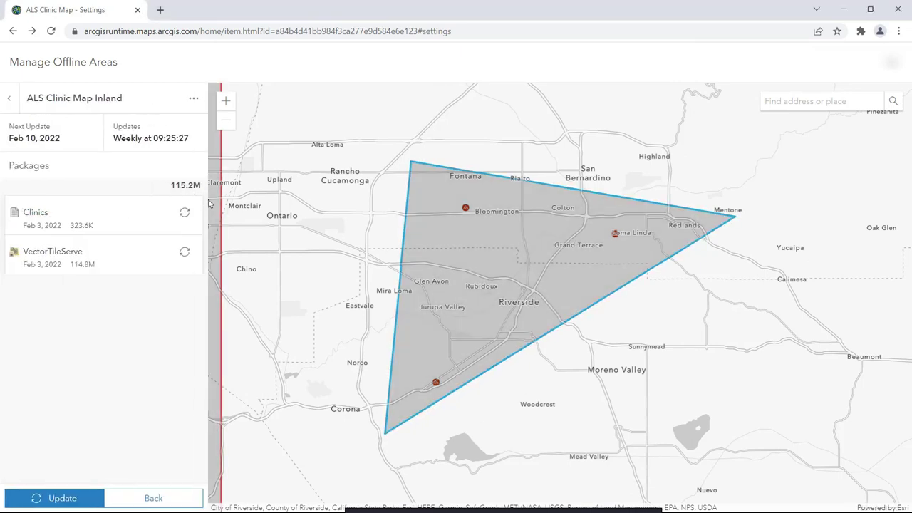